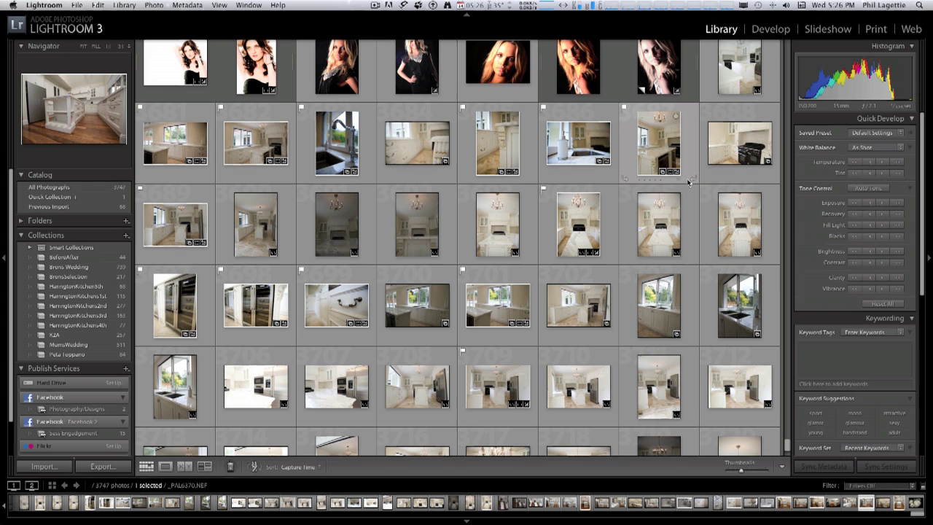
Scroll the Library grid down to the last kitchen interior thumbnails in the catalog.
scroll(690, 182, "down", 6)
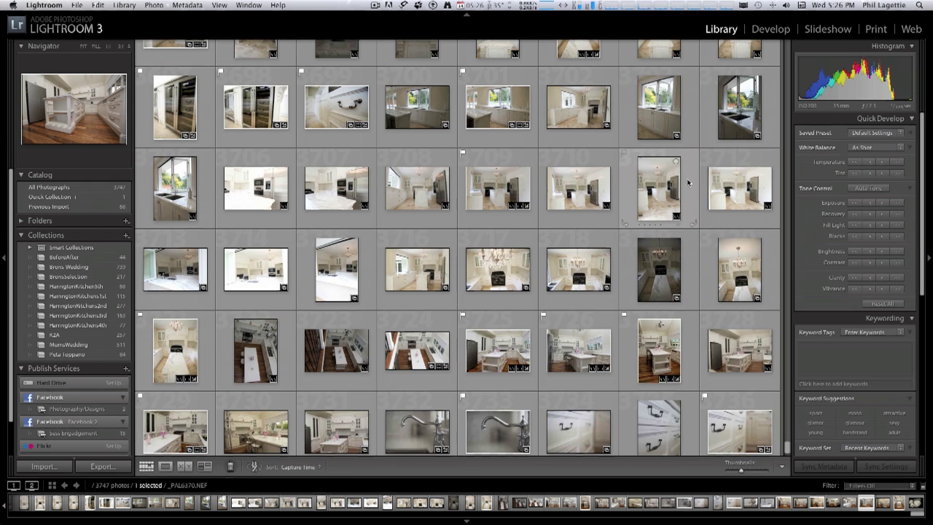
scroll(692, 182, "down", 2)
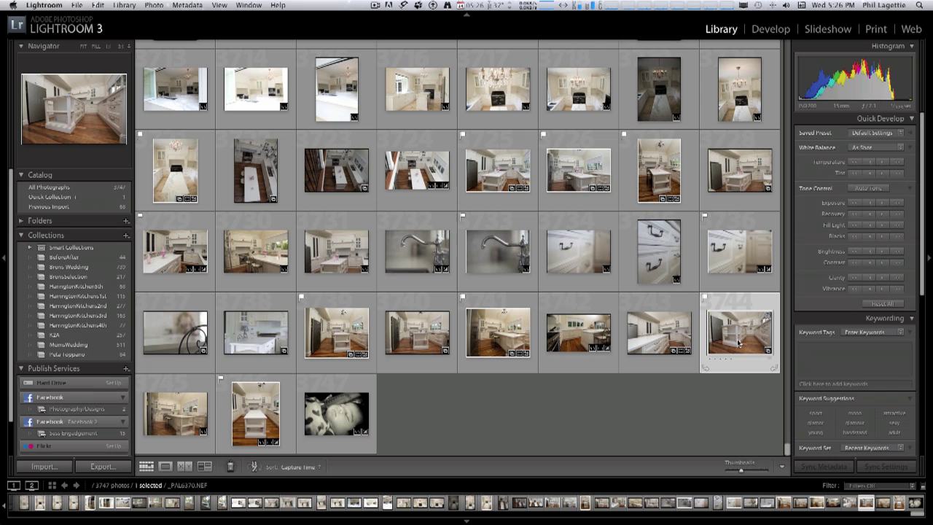
Open the kitchen island photo _PAL6370.NEF in the Develop module.
key("d")
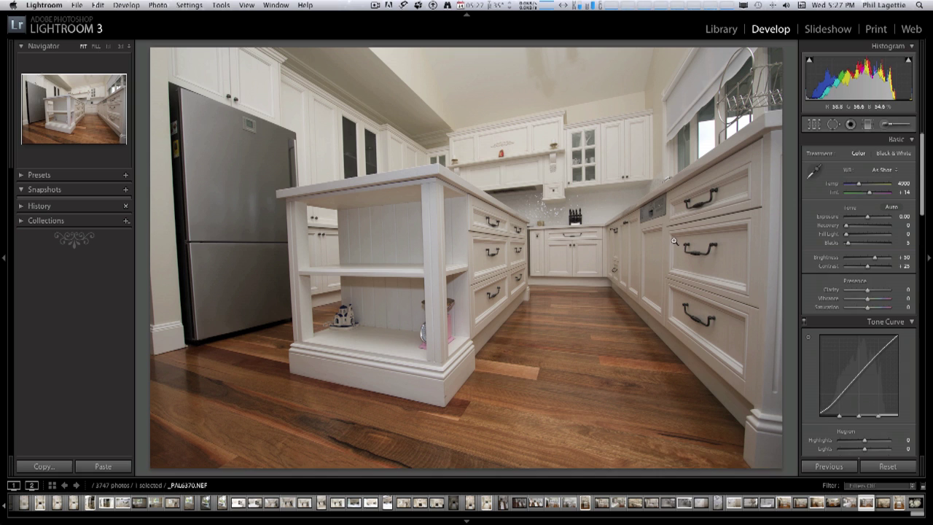
Enable lens profile corrections using the Nikon make and the 14-24mm lens model.
scroll(885, 249, "down", 10)
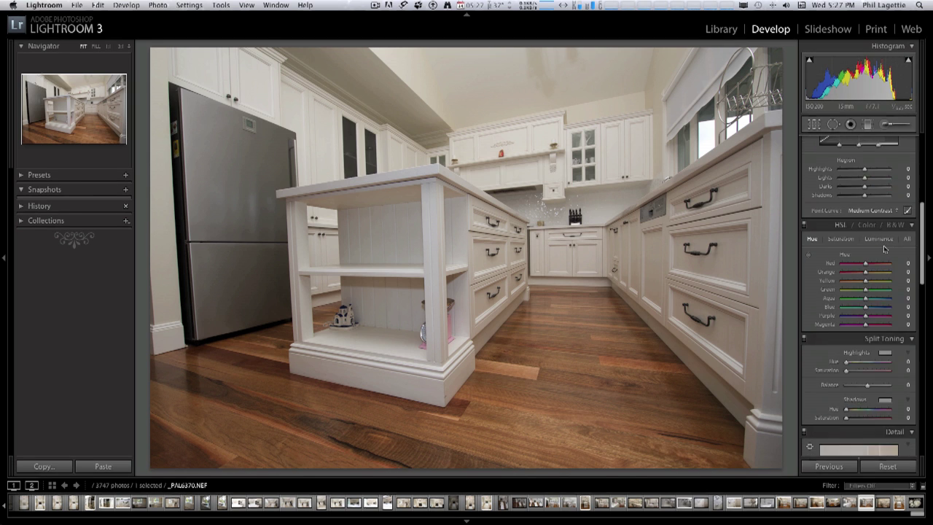
scroll(885, 248, "down", 8)
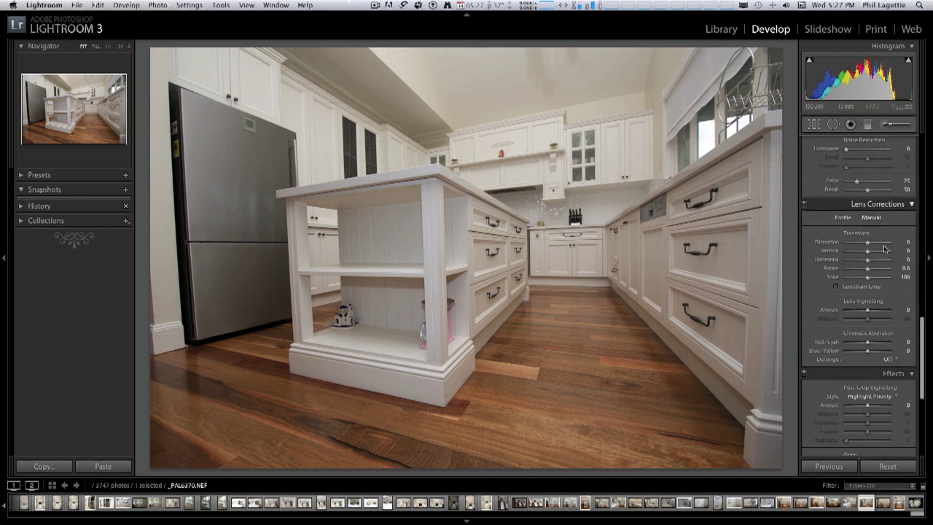
left_click(843, 164)
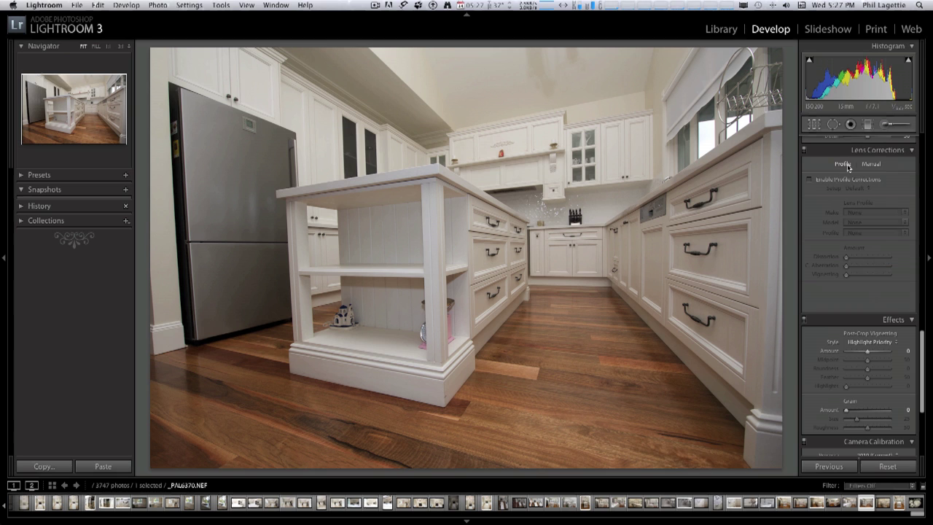
left_click(847, 181)
left_click(863, 213)
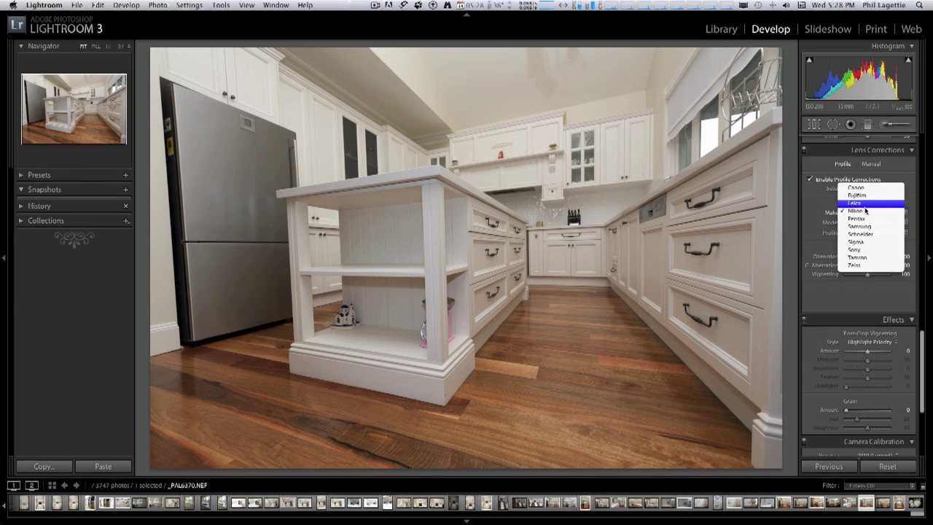
left_click(856, 210)
left_click(866, 223)
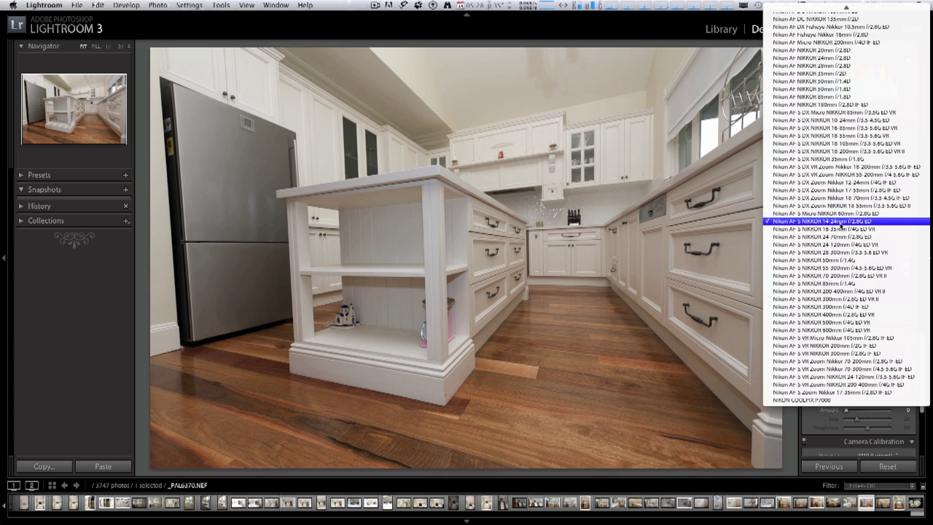
left_click(842, 227)
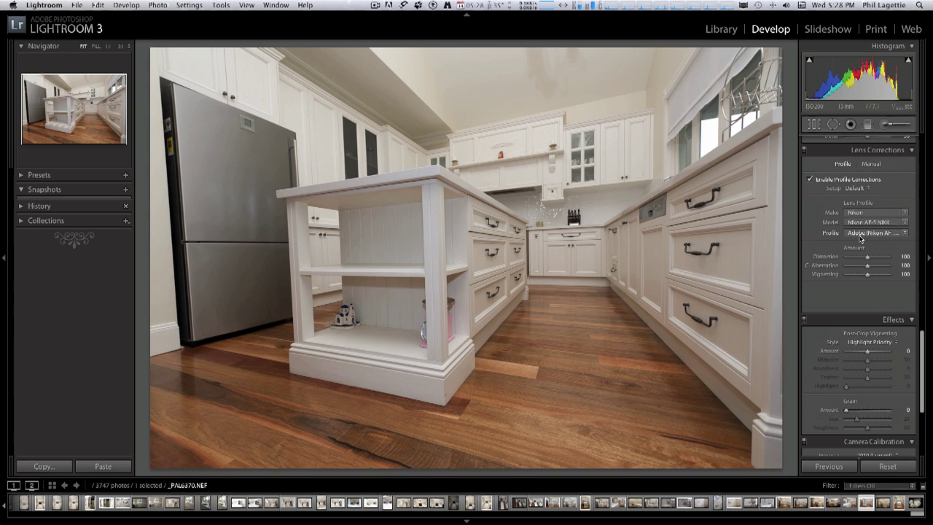
Keep the Default profile setup, then switch lens profile corrections back off.
left_click(856, 189)
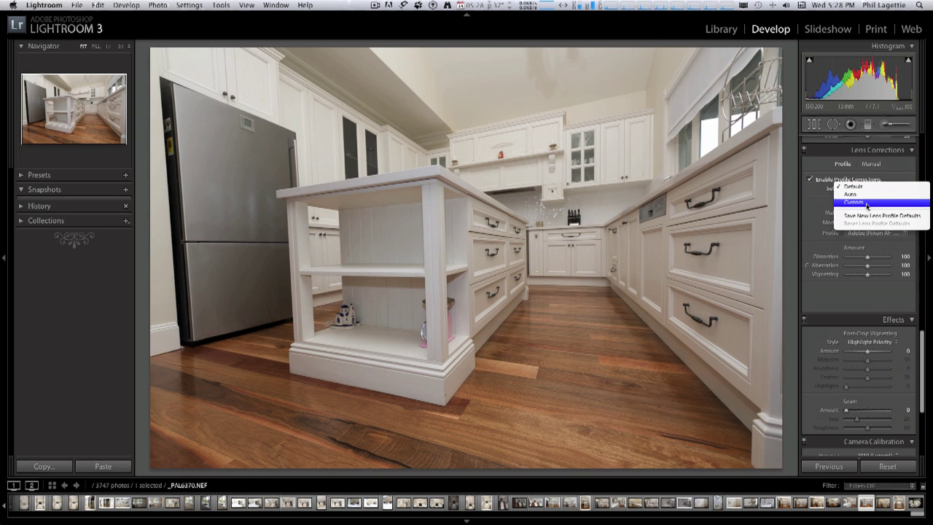
left_click(820, 224)
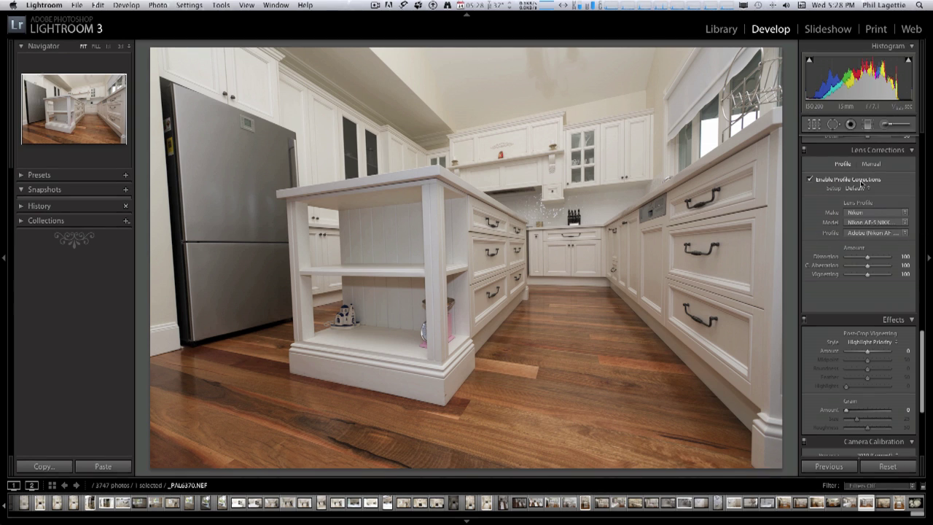
left_click(829, 184)
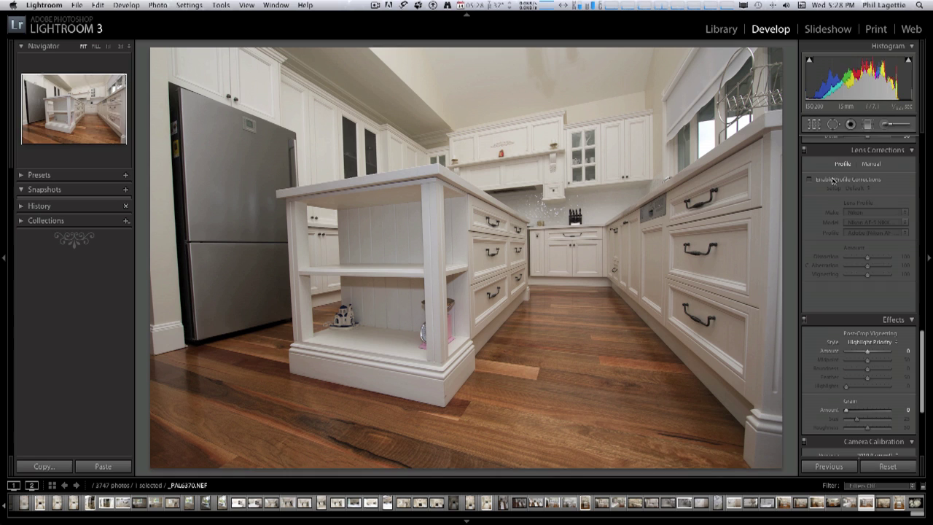
Show the Manual transforms, tick Constrain Crop, and leave Vertical and Horizontal at 0.
left_click(871, 163)
left_click_drag(880, 199, 879, 201)
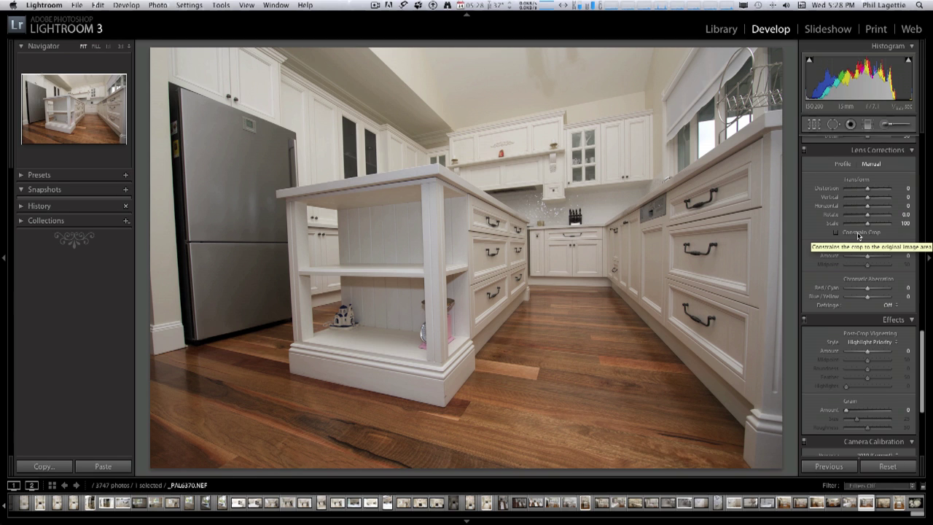
left_click(851, 232)
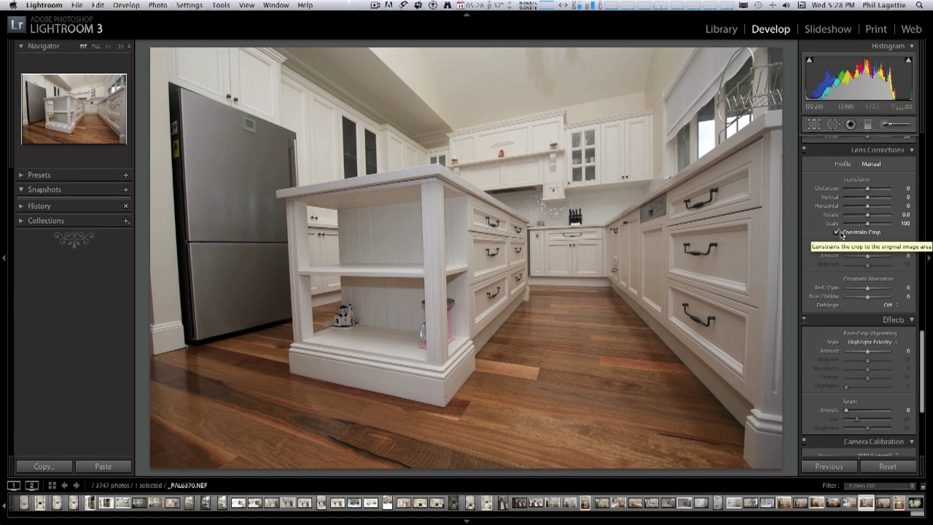
left_click_drag(865, 206, 864, 206)
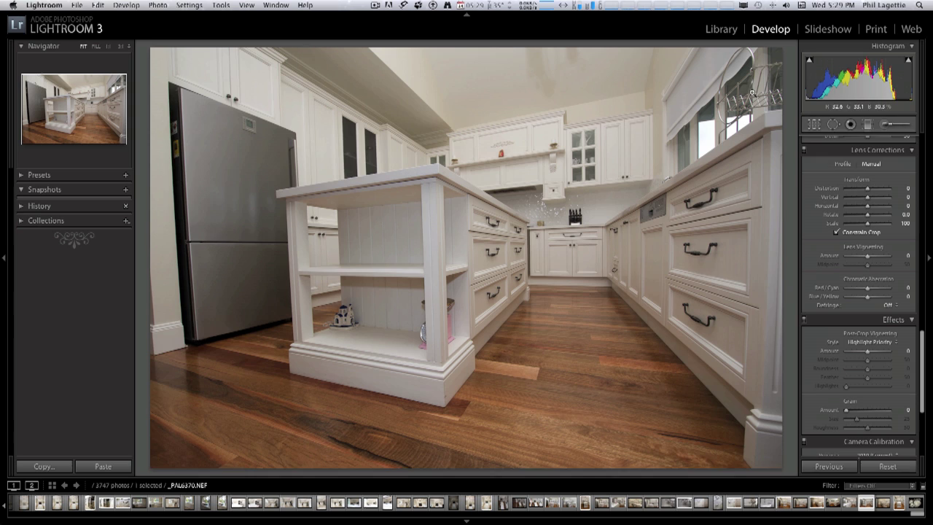
Try a vertical perspective correction with crop constraint and scaling, then undo it.
left_click(853, 231)
left_click_drag(868, 197, 870, 198)
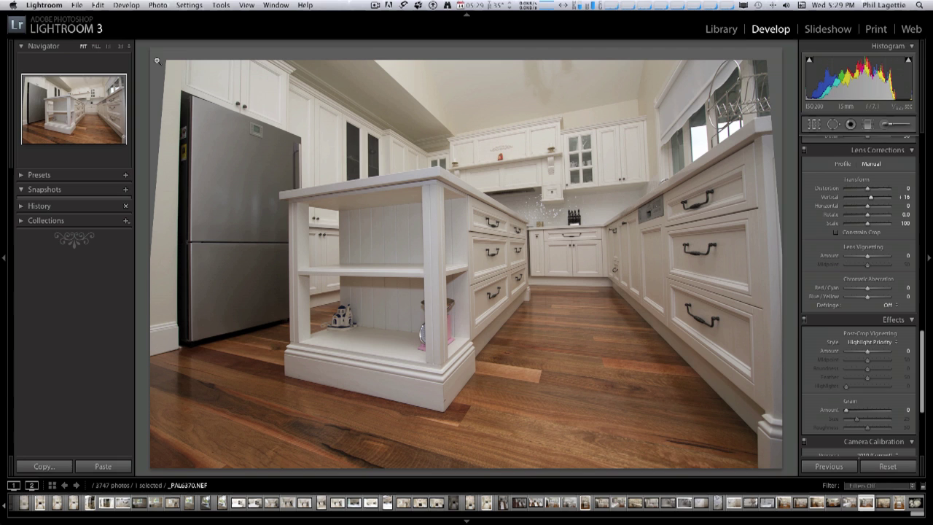
left_click(857, 235)
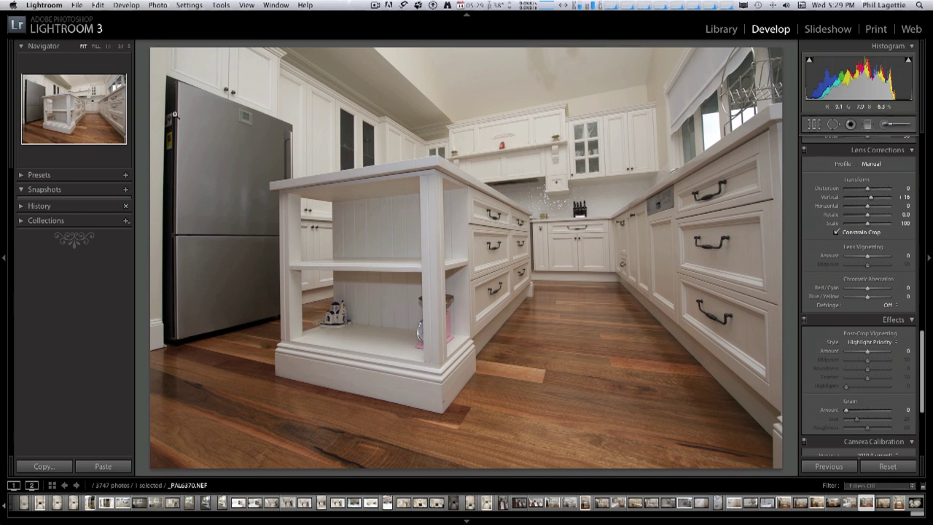
left_click_drag(883, 226, 883, 226)
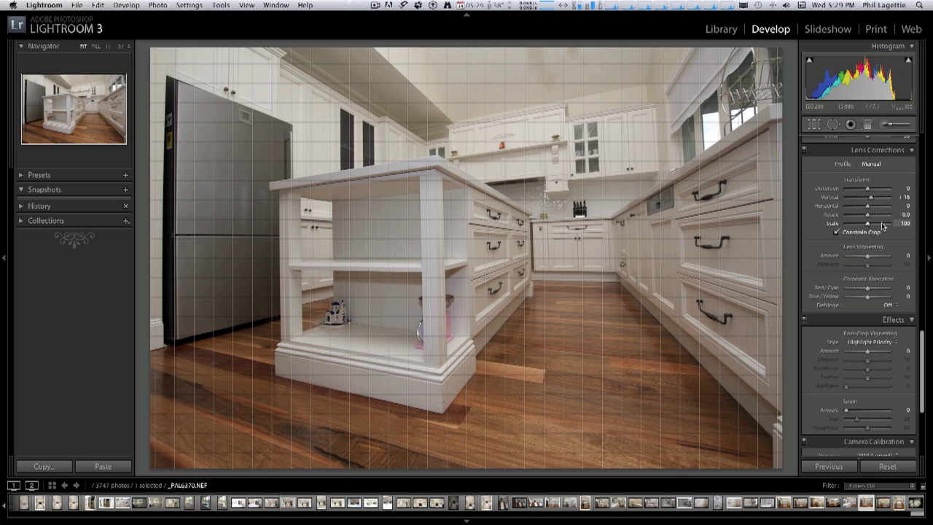
key("super+z")
key("super+z")
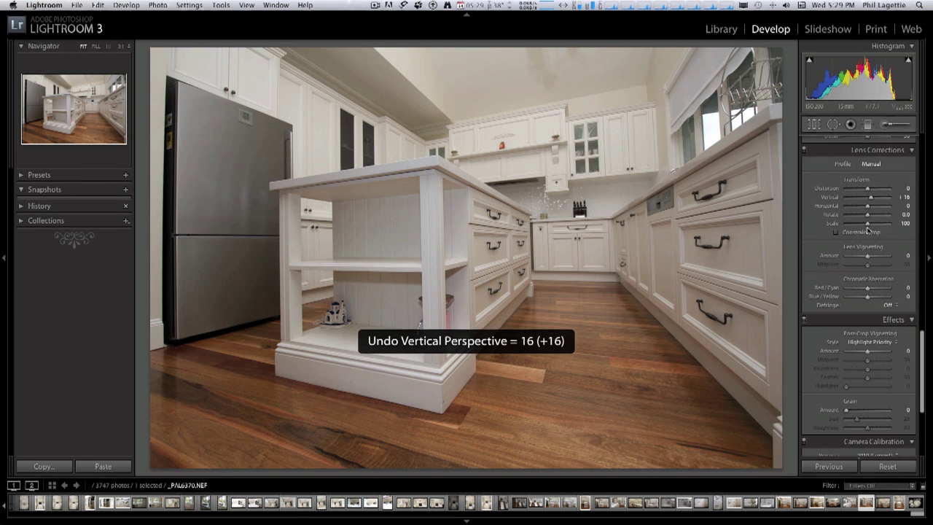
Reset Vertical to 0, then set it to +10 with Constrain Crop to straighten cabinets and fridge.
left_click_drag(901, 197, 901, 197)
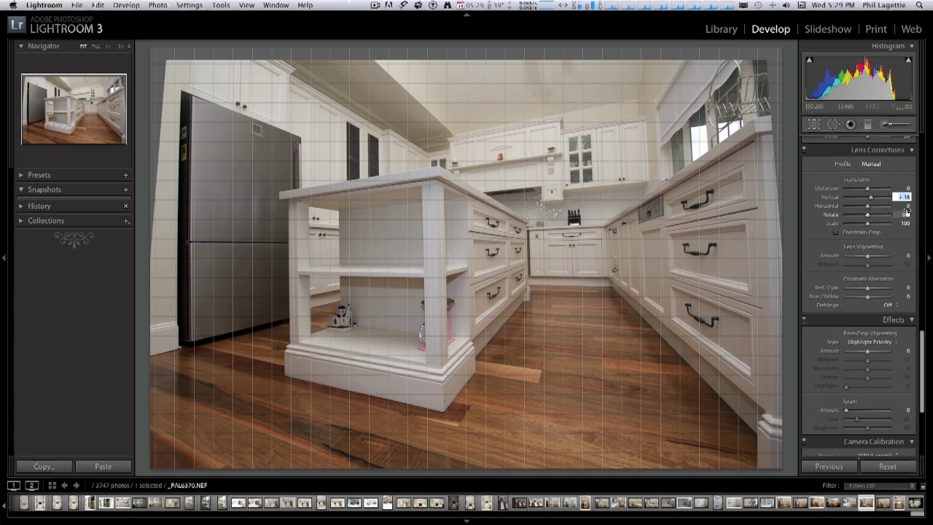
type("0")
key("Return")
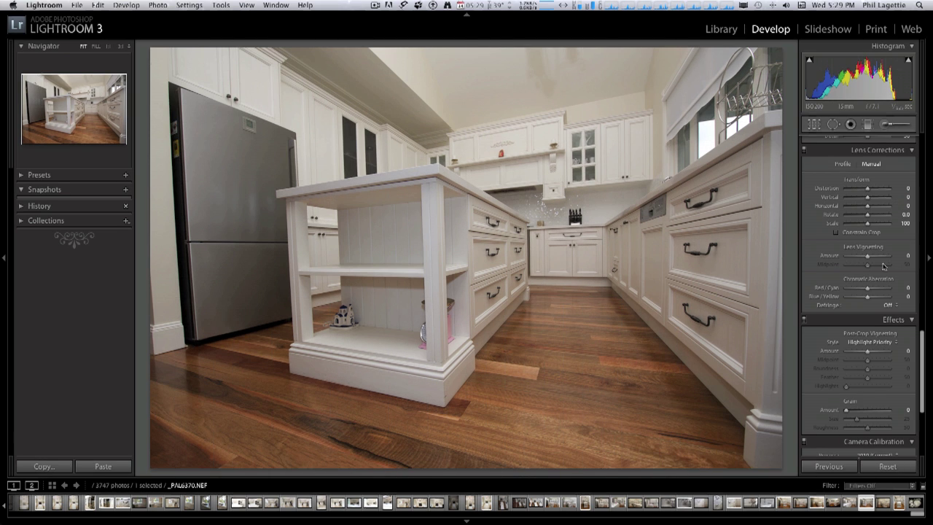
left_click_drag(867, 197, 856, 233)
left_click(856, 233)
left_click_drag(867, 197, 869, 199)
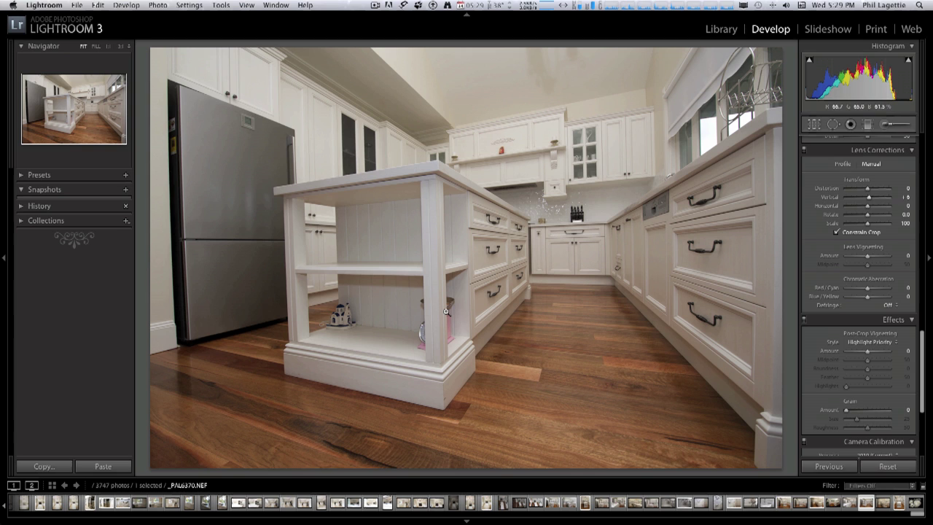
left_click_drag(869, 199, 873, 199)
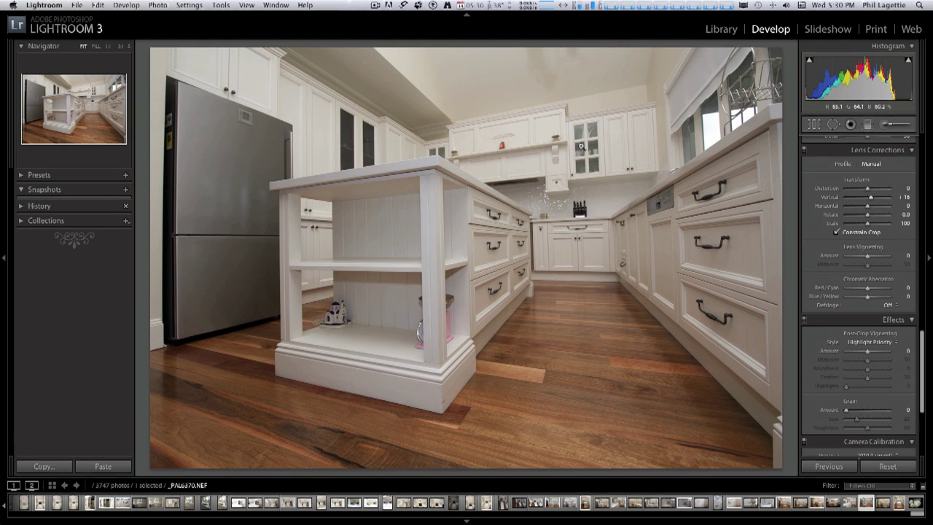
left_click(805, 150)
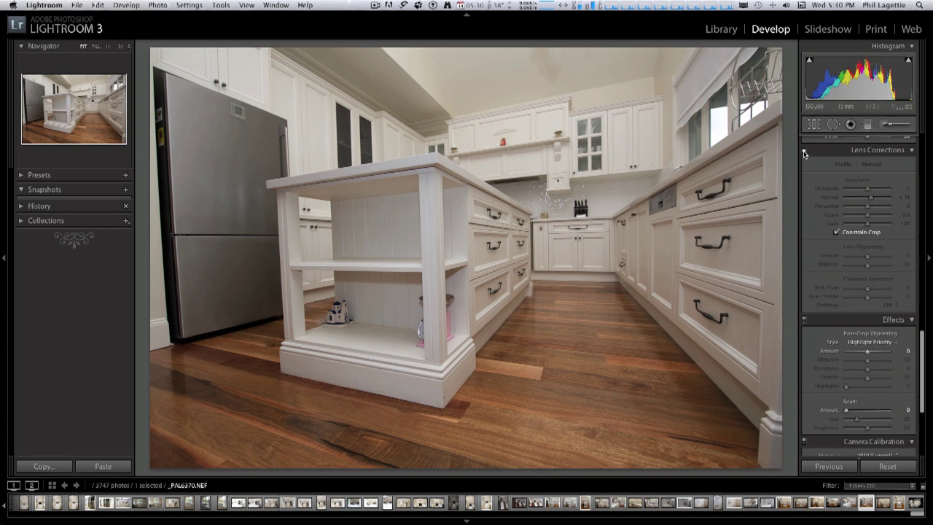
left_click(805, 151)
left_click(805, 151)
left_click(805, 151)
left_click(804, 151)
left_click(804, 151)
left_click(805, 151)
left_click(804, 151)
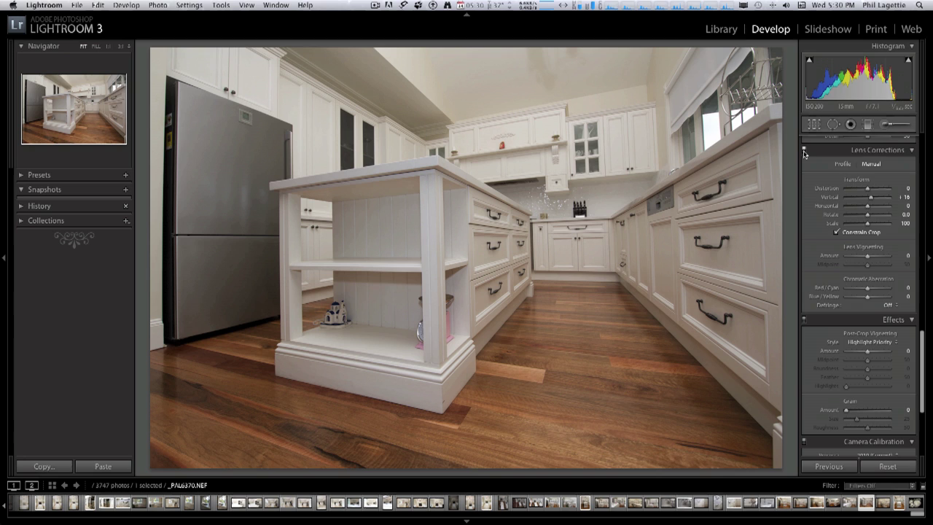
left_click(805, 151)
left_click(804, 151)
left_click(805, 151)
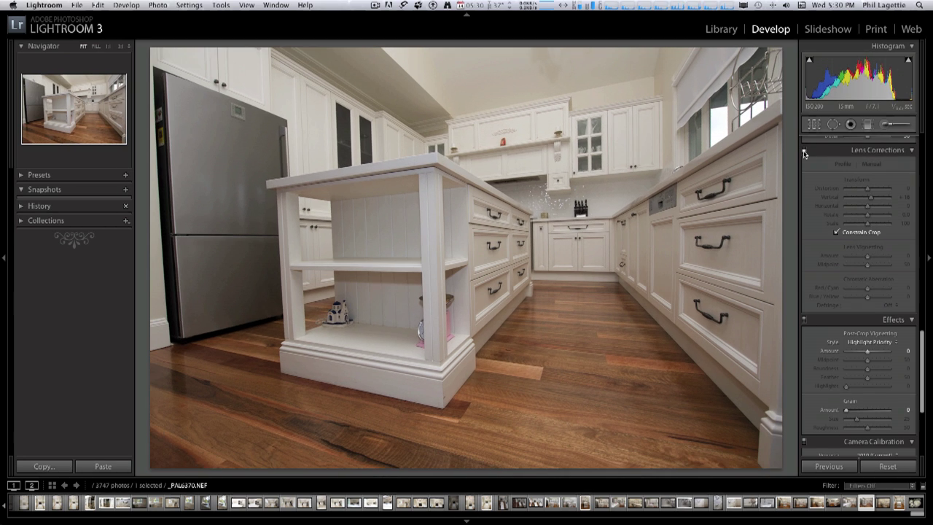
left_click(805, 151)
left_click(805, 151)
left_click(805, 154)
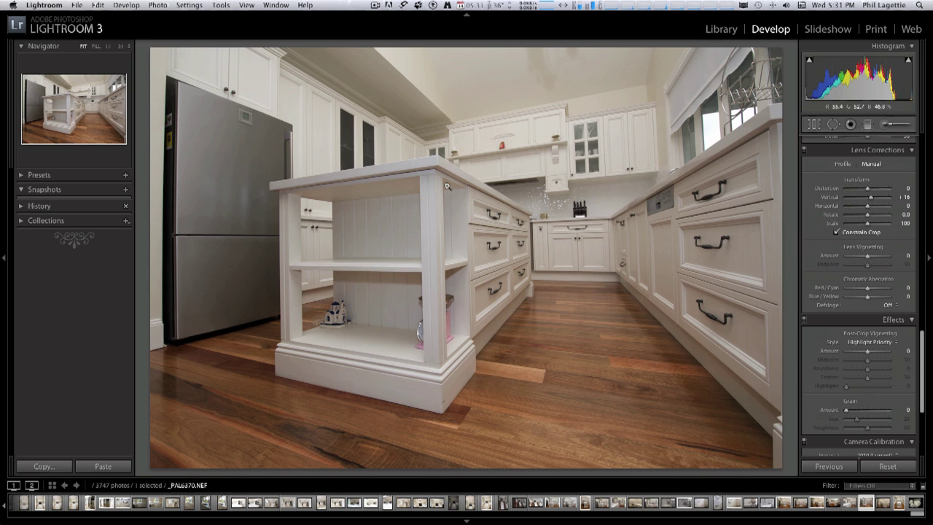
Raise Blacks to 24 in the Basic panel while previewing shadow clipping.
scroll(885, 217, "up", 15)
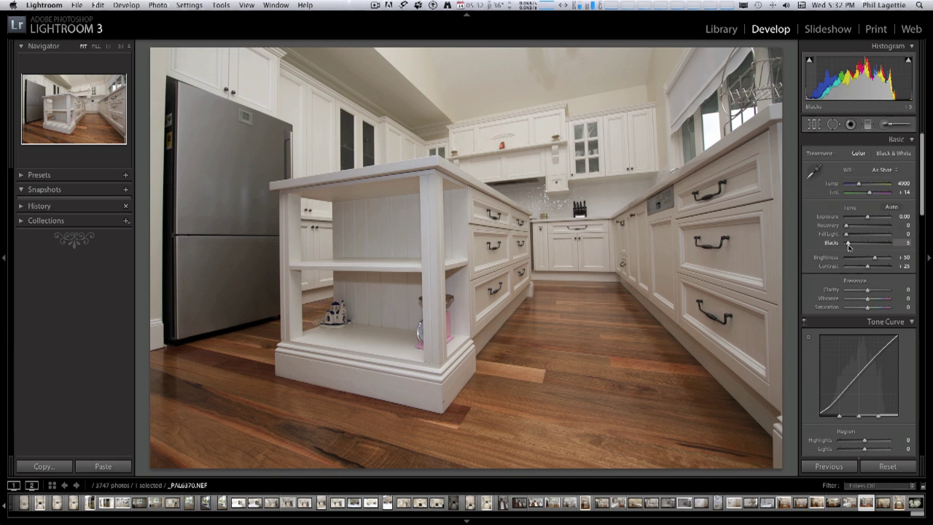
left_click_drag(848, 244, 852, 245)
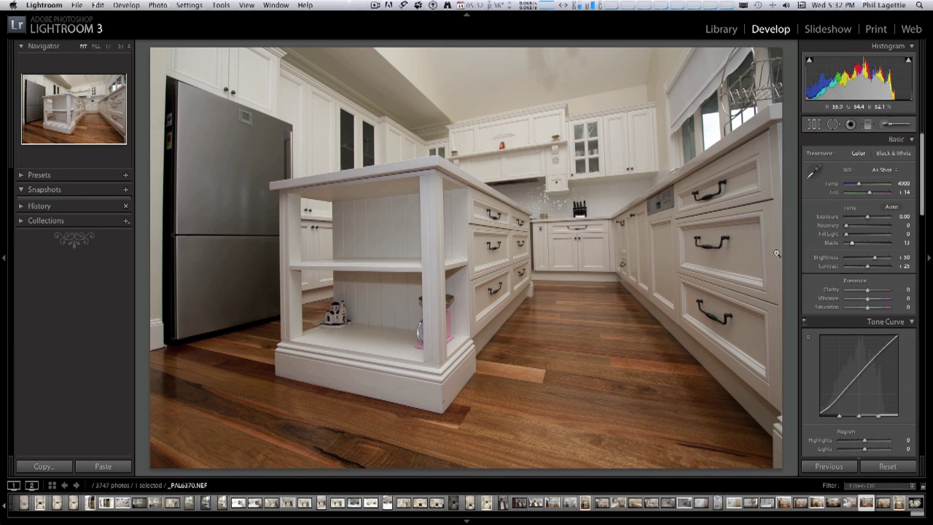
left_click_drag(851, 244, 857, 245)
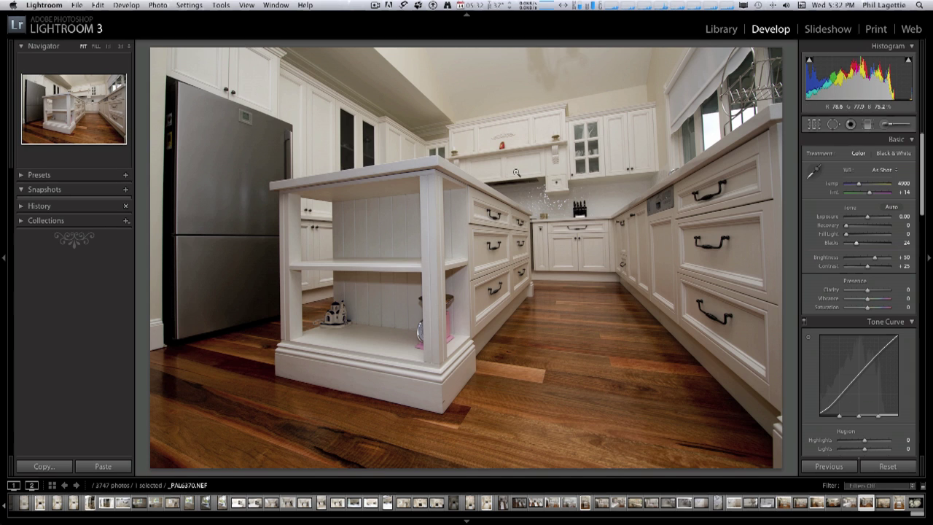
key("super+Tab")
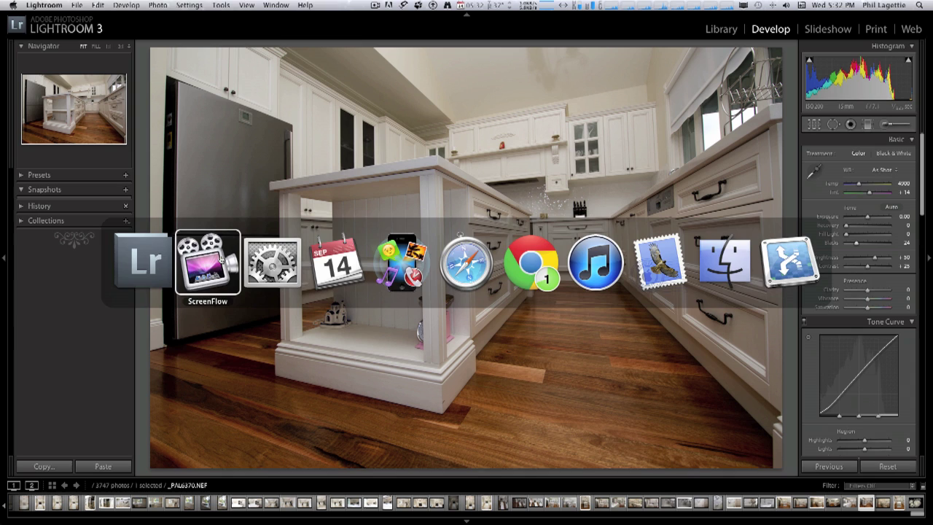
Undo a trial Exposure change, then set Saturation to -18 and push Blacks up to 46.
left_click_drag(867, 217, 866, 217)
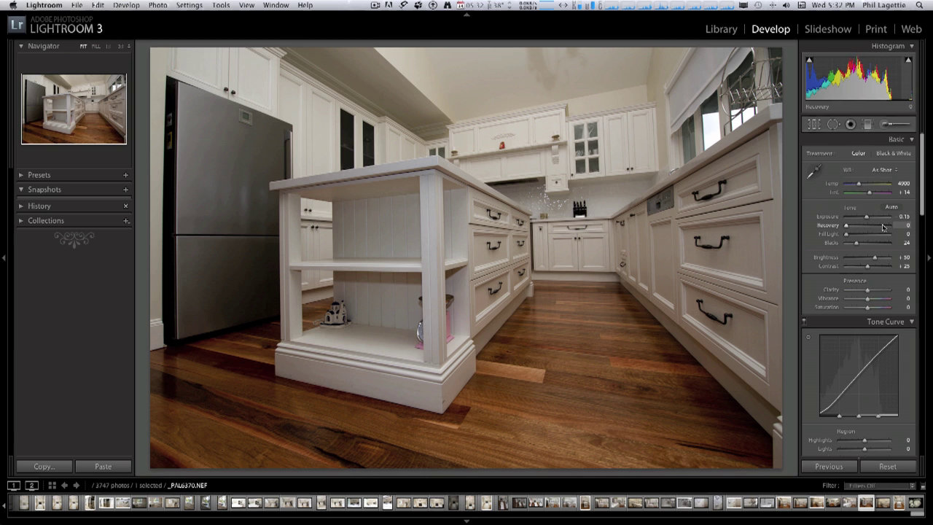
key("super+z")
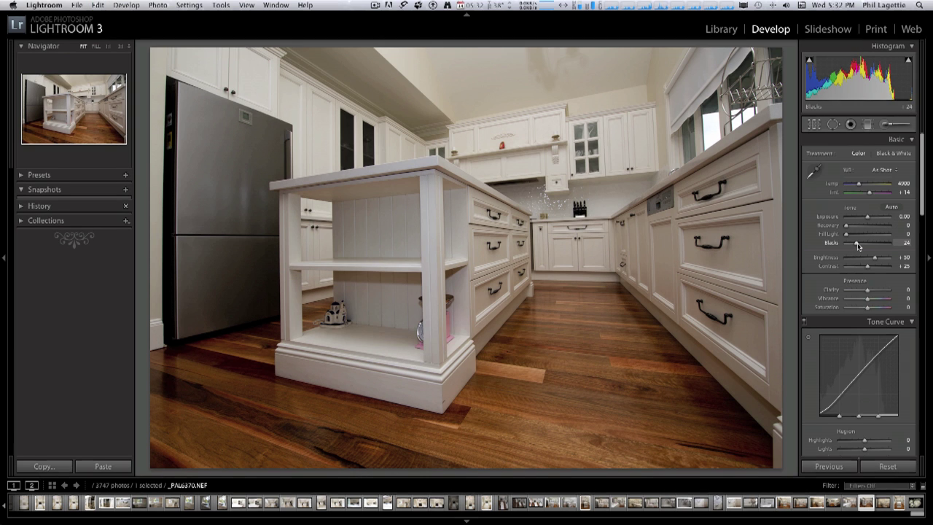
mouse_move(857, 243)
left_mouse_down()
mouse_move(856, 227)
mouse_move(853, 235)
left_mouse_up()
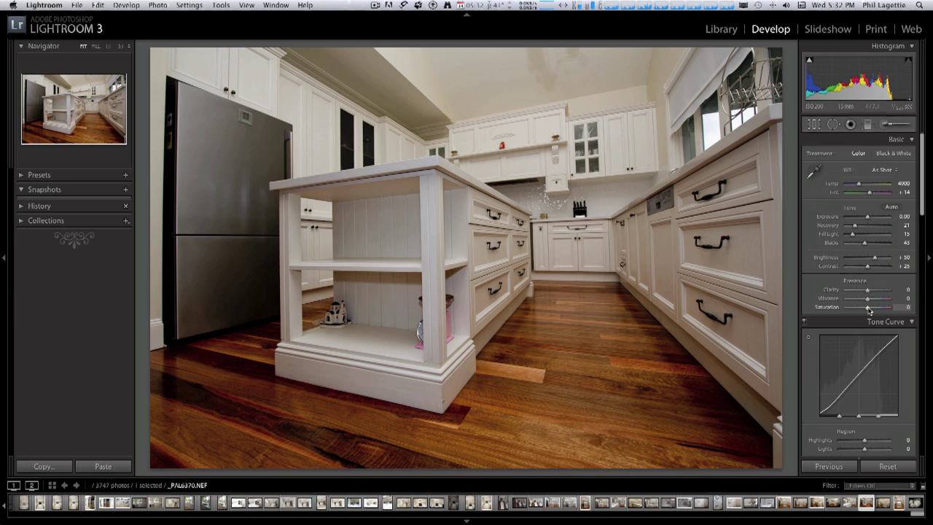
left_click_drag(869, 310, 865, 309)
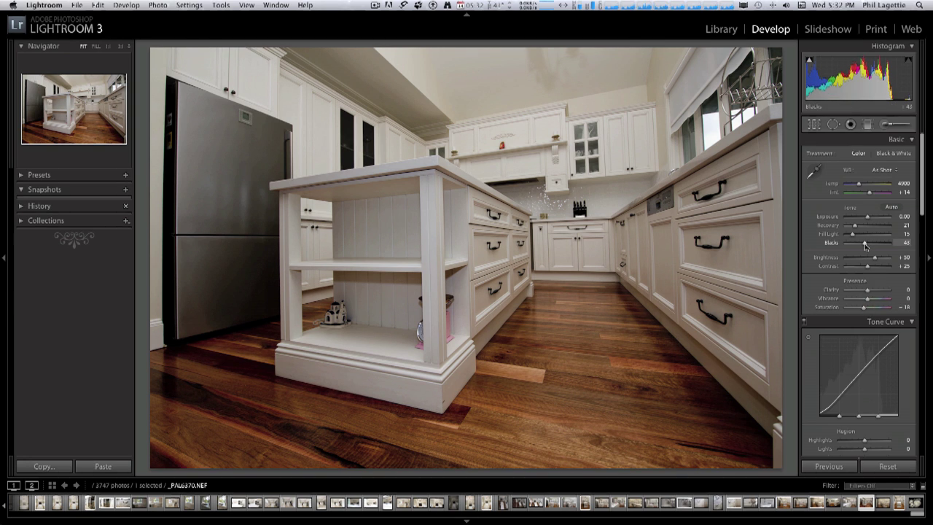
left_click_drag(865, 246, 869, 250)
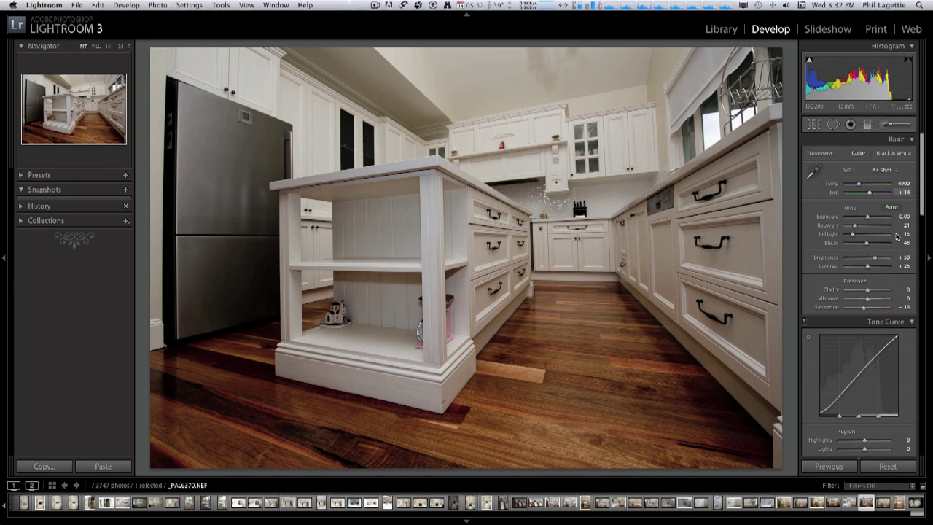
left_click(884, 469)
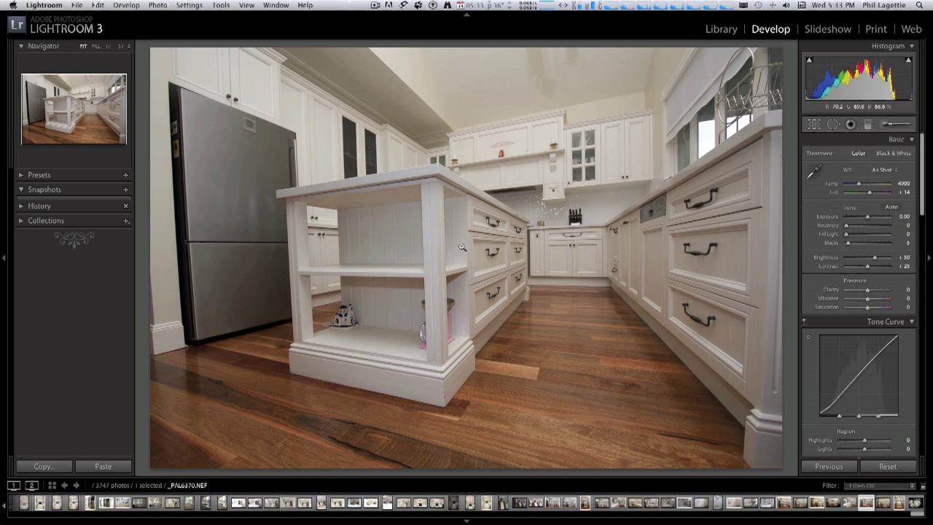
key("super+z")
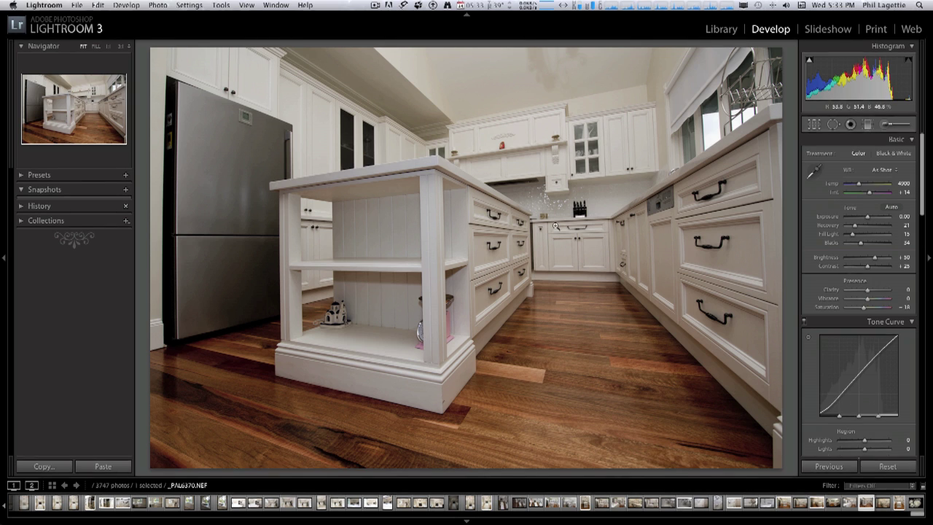
Crop the kitchen photo tighter, trimming the top and both sides evenly, and commit the crop.
key("r")
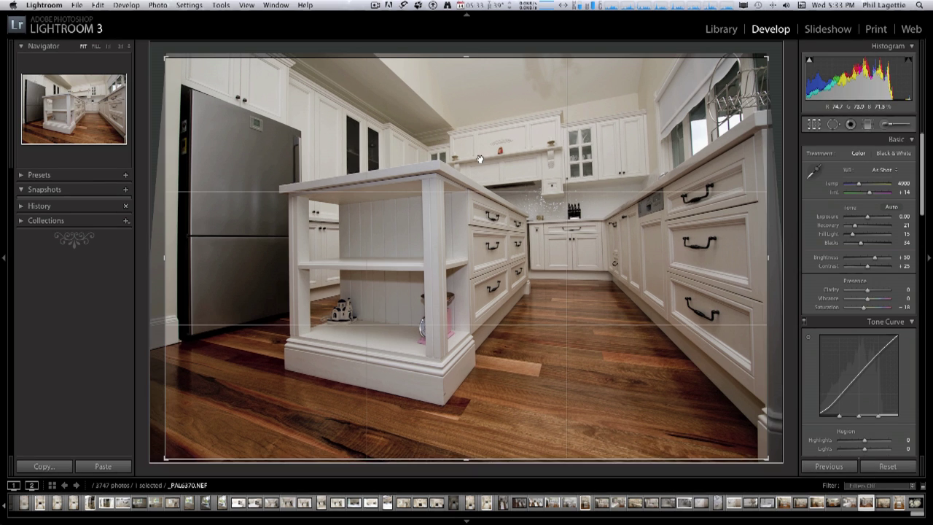
left_click_drag(469, 60, 469, 79)
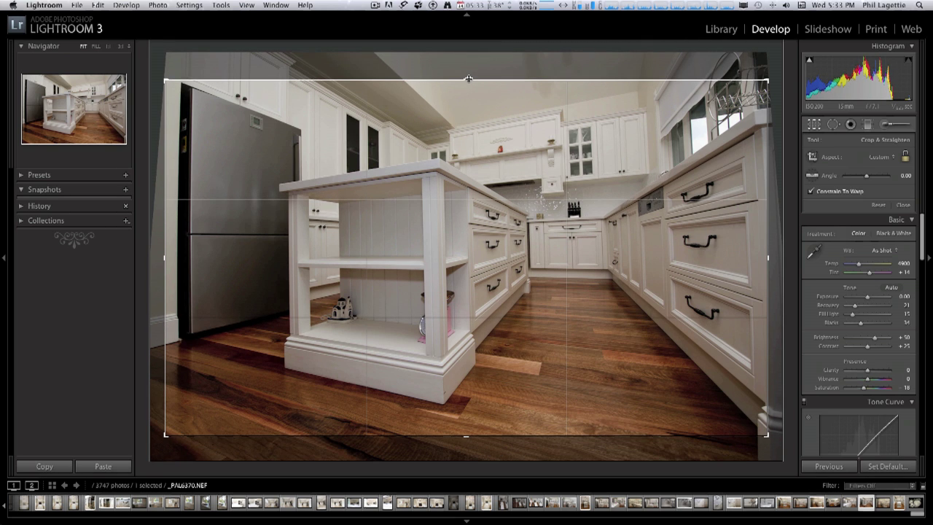
key("alt")
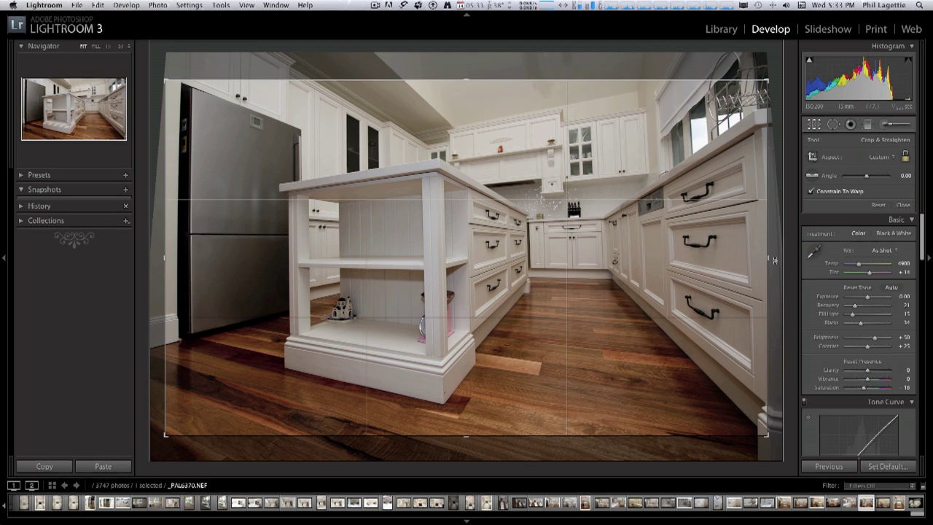
left_click_drag(767, 257, 758, 259)
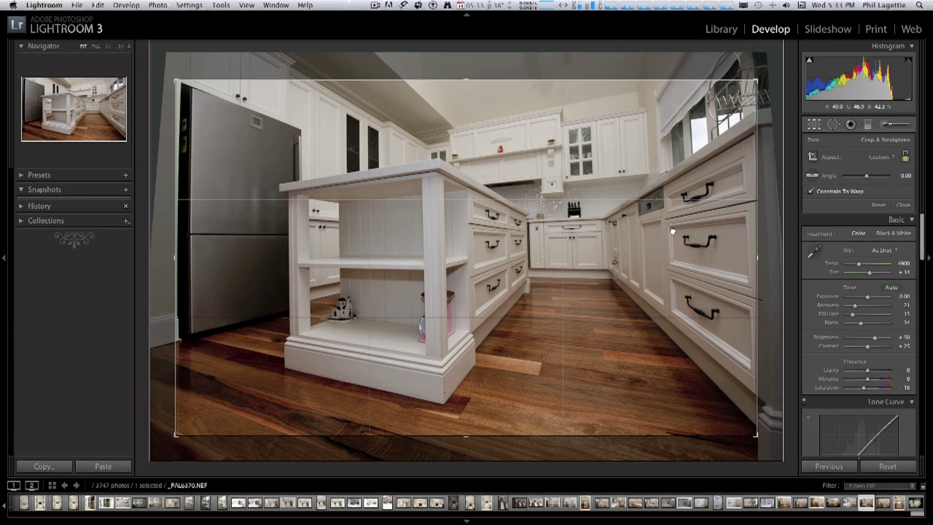
key("Return")
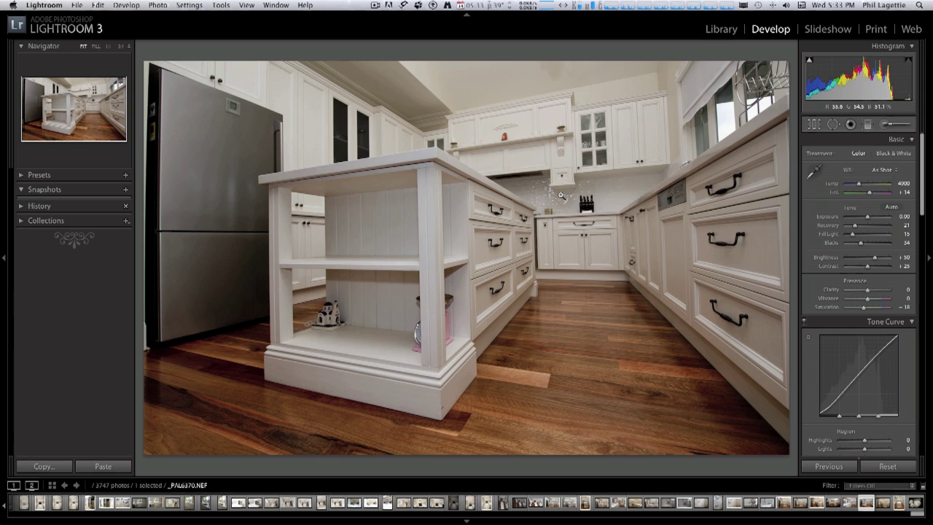